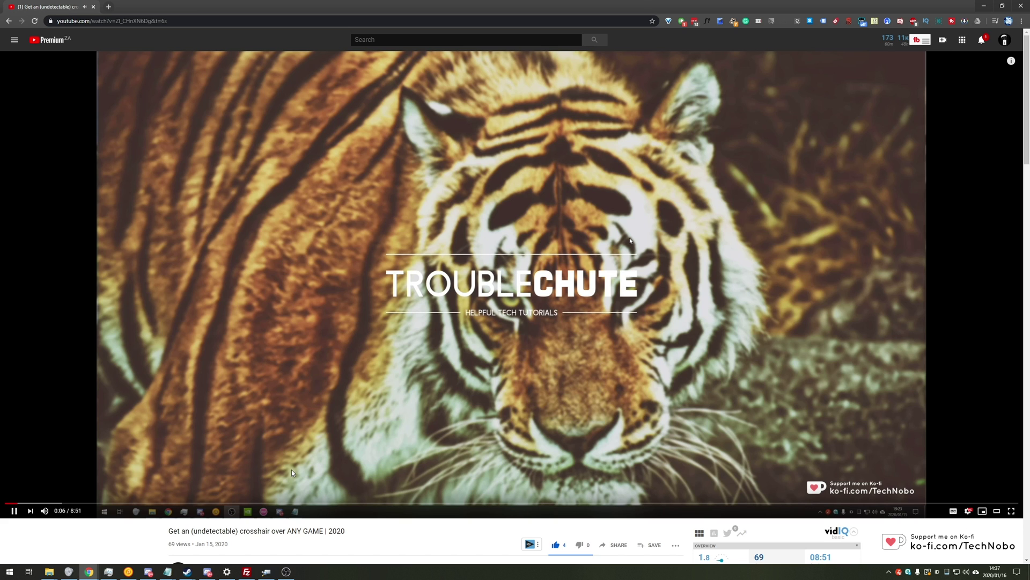
Jump the crosshair tutorial ahead to 3:33, then pause and mute it.
click(412, 503)
key(k)
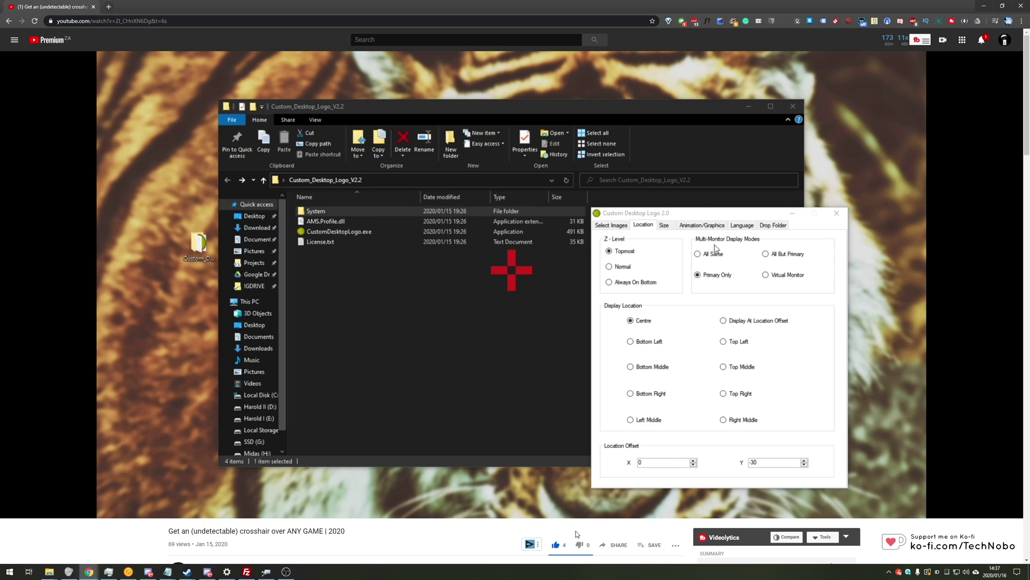
Pause the YouTube video at the desktop crosshair overlay demo.
key(space)
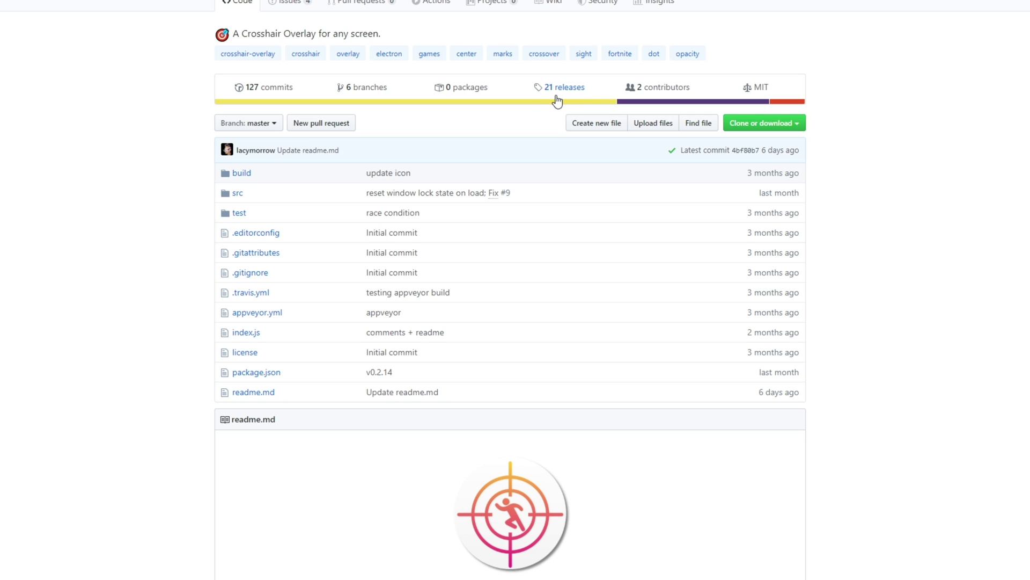
Download CrossOver-Setup-0.2.14.exe from the v0.2.14 release assets.
click(557, 99)
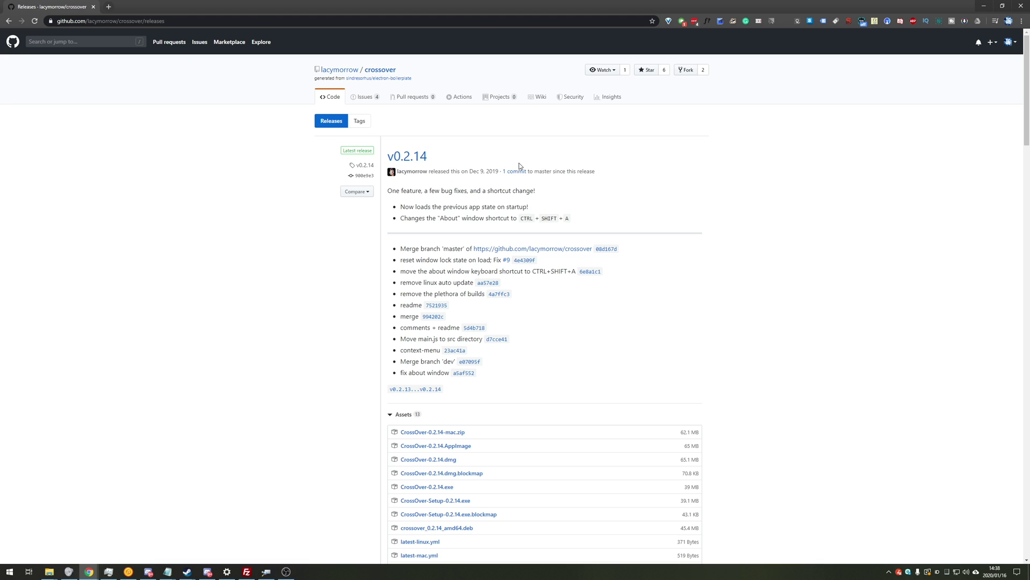
scroll(536, 302, down, 2)
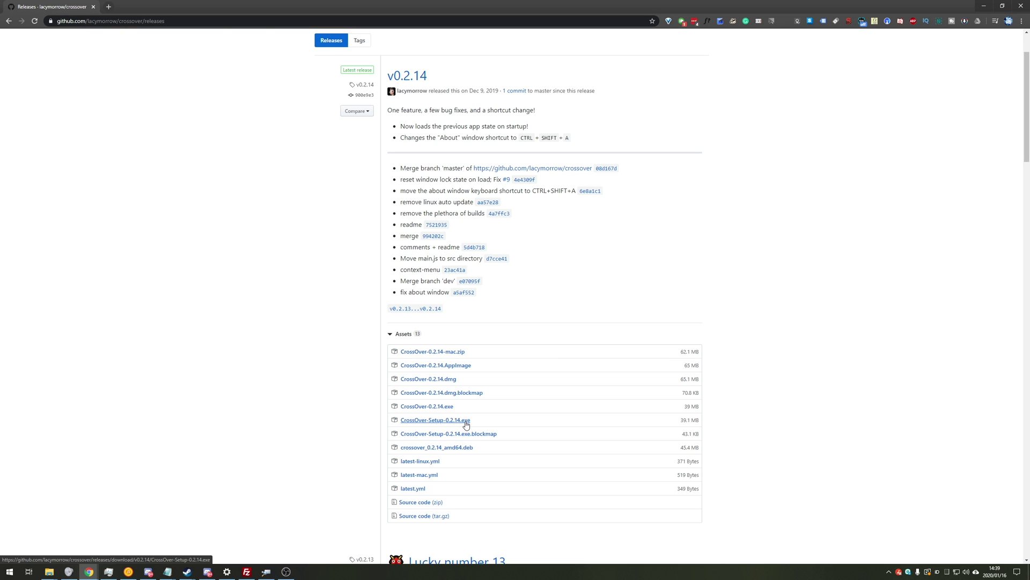
click(465, 422)
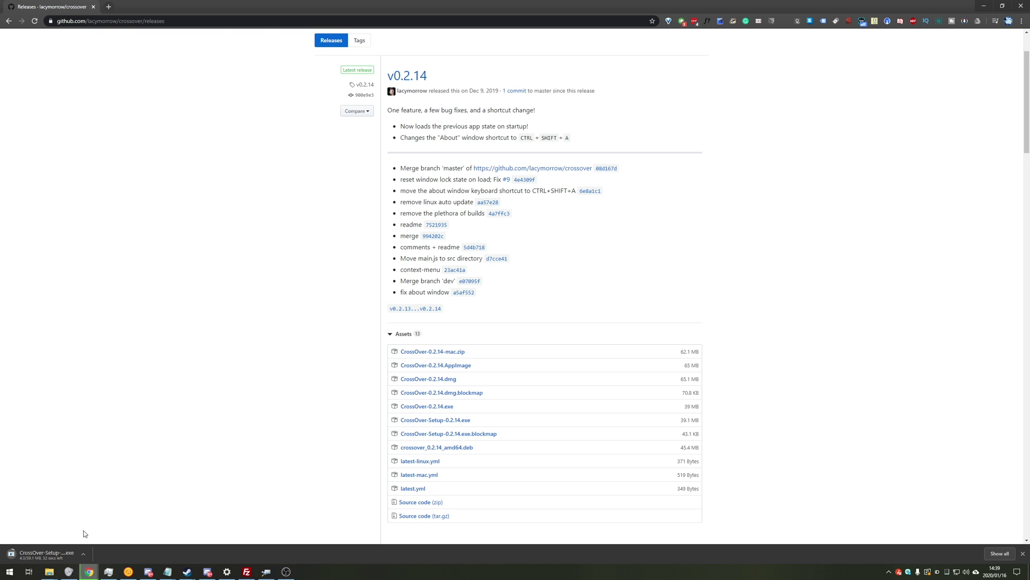
Move the downloaded CrossOver installer from the browser into the Crosshair folder.
key(super+Down)
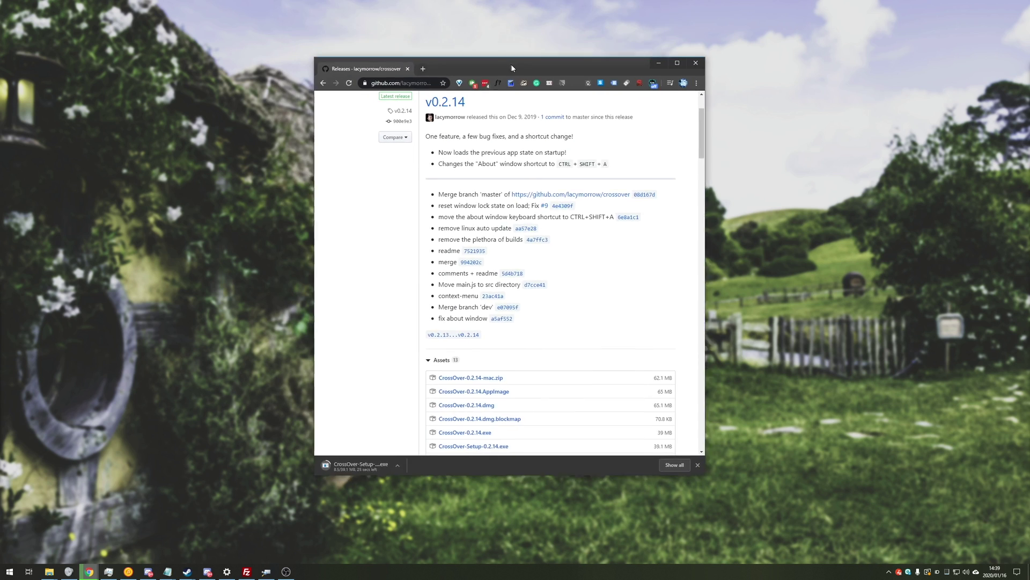
right_click(339, 270)
click(381, 371)
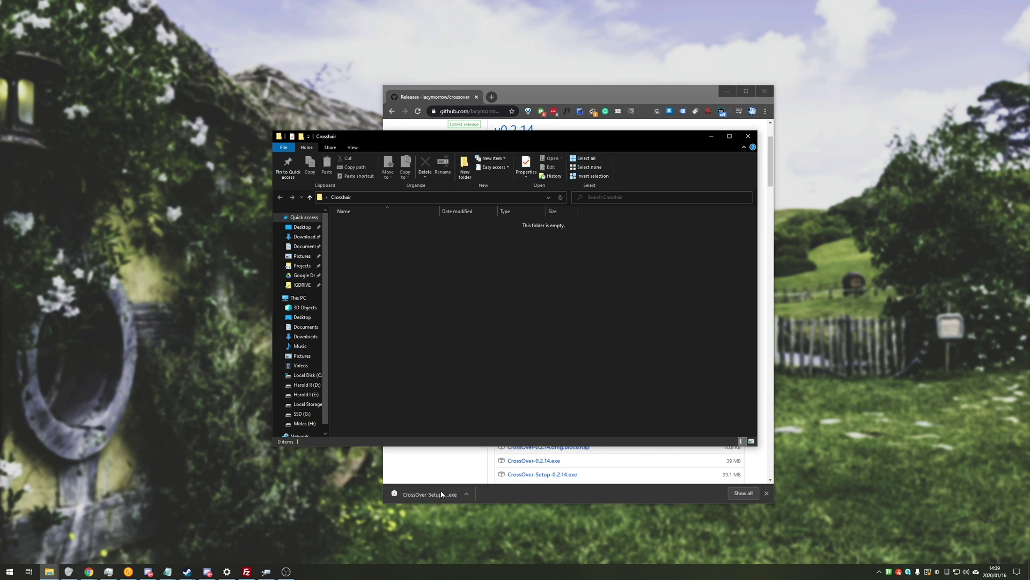
click(377, 310)
drag(377, 310, 369, 311)
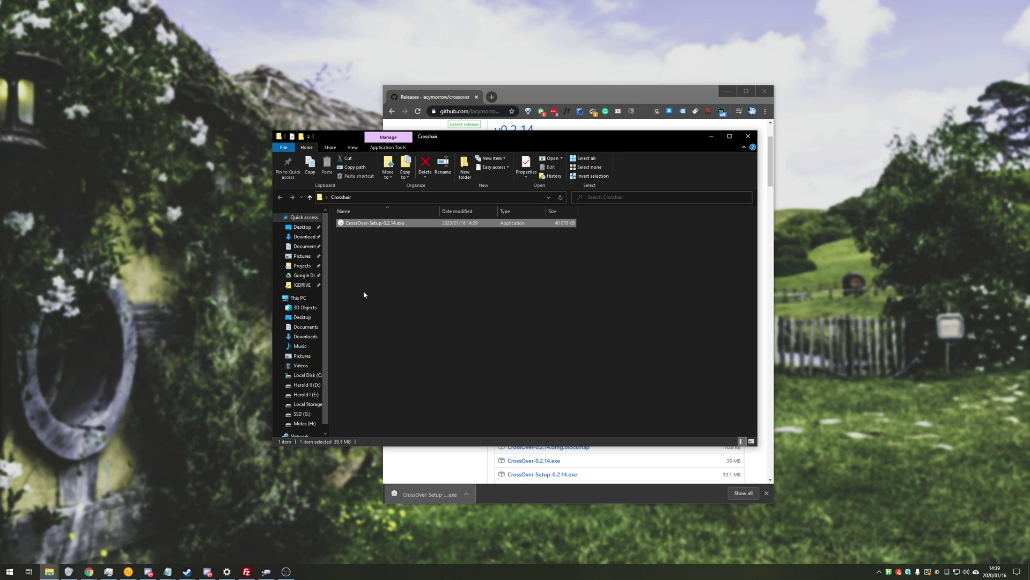
click(364, 294)
Run CrossOver-Setup-0.2.14.exe from the Crosshair folder, allowing it past the warning.
click(728, 91)
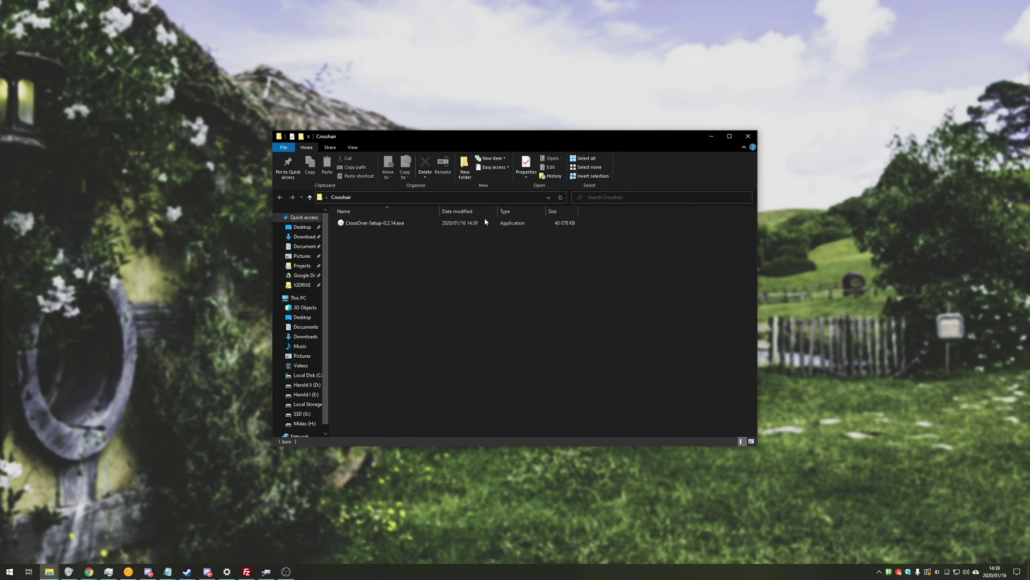
double_click(485, 221)
click(539, 294)
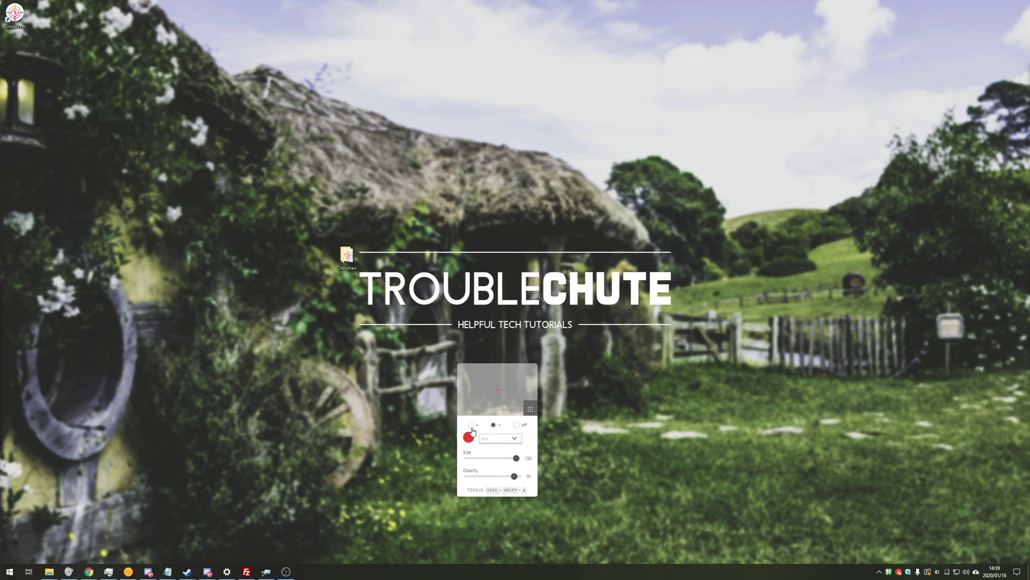
Choose the '•' centre and Ballistic Firedot reticle, then move the panel higher.
click(471, 427)
click(491, 438)
click(496, 452)
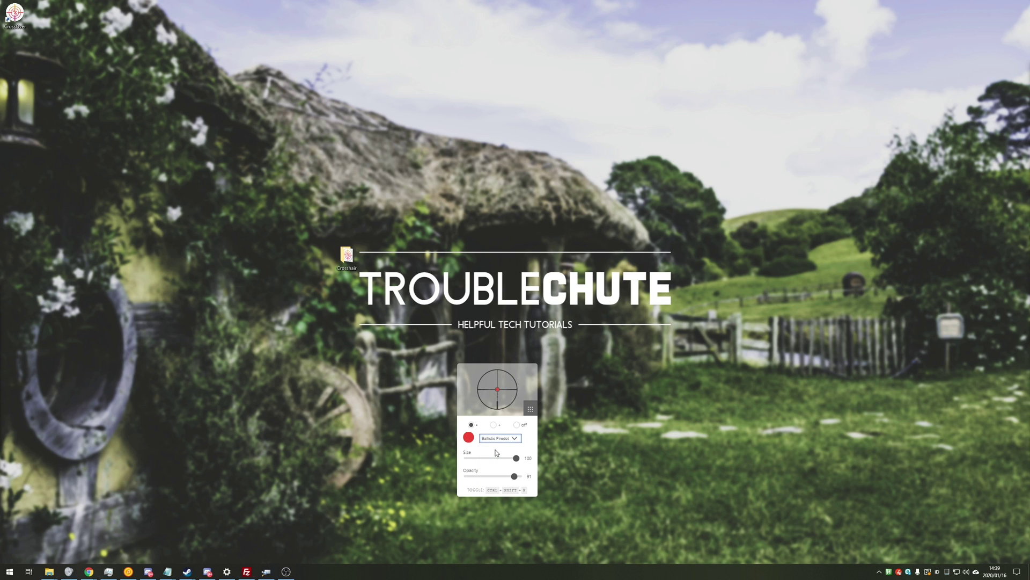
drag(496, 410, 503, 309)
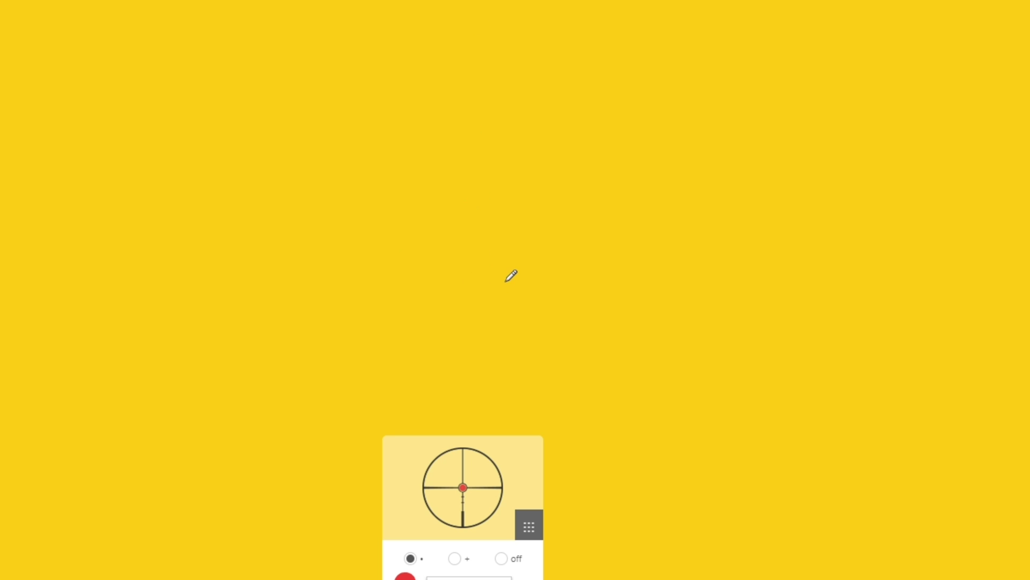
Draw a small reference mark on the yellow canvas and align the crosshair panel with it.
drag(505, 282, 485, 287)
mouse_move(488, 519)
mouse_down()
mouse_move(516, 511)
mouse_move(569, 422)
mouse_move(511, 351)
mouse_move(511, 318)
mouse_up()
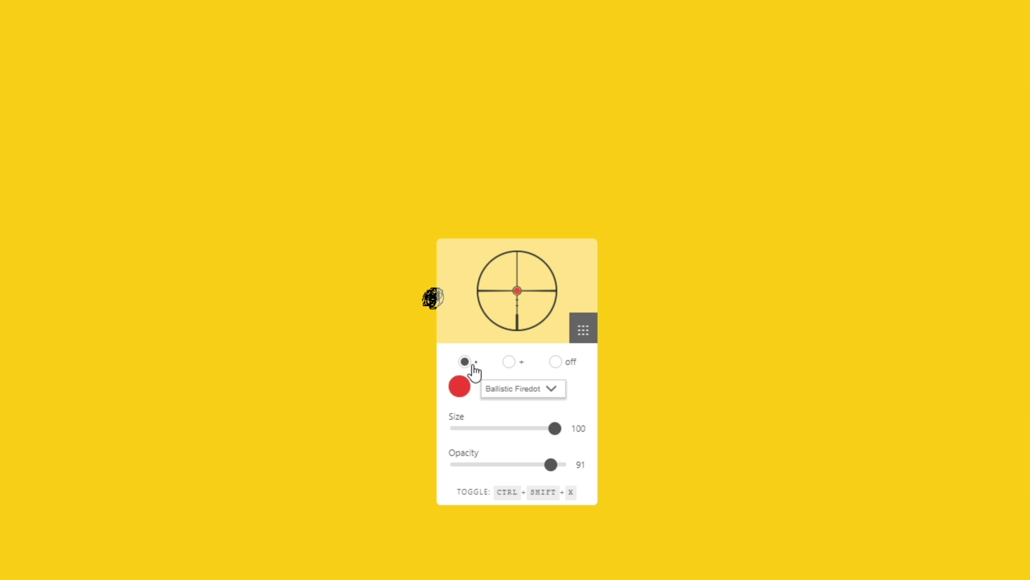
Try the '+' and 'off' centres, size and opacity sliders, and save colour #F43636.
click(509, 361)
drag(557, 429, 601, 427)
drag(516, 469, 473, 465)
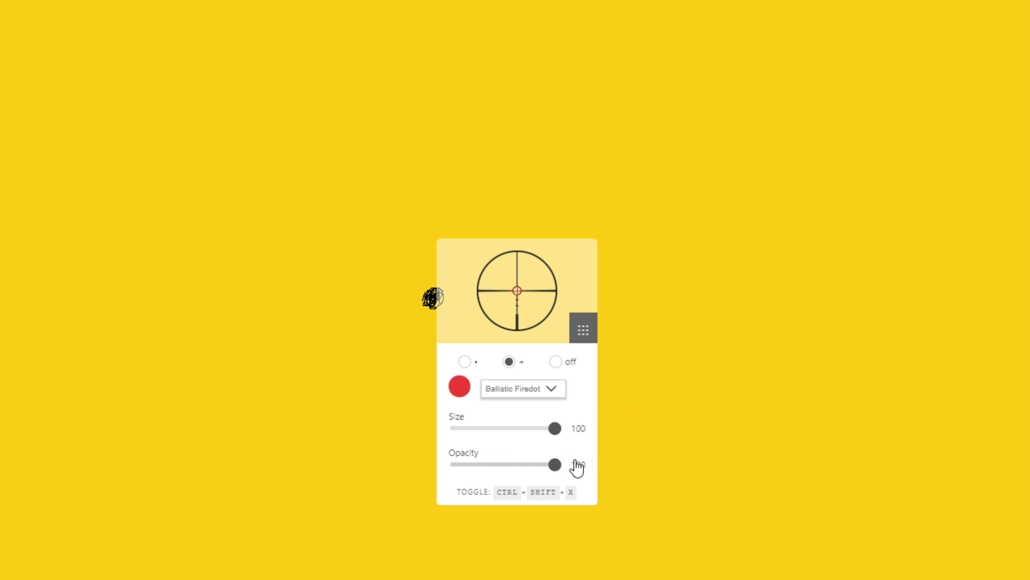
click(460, 390)
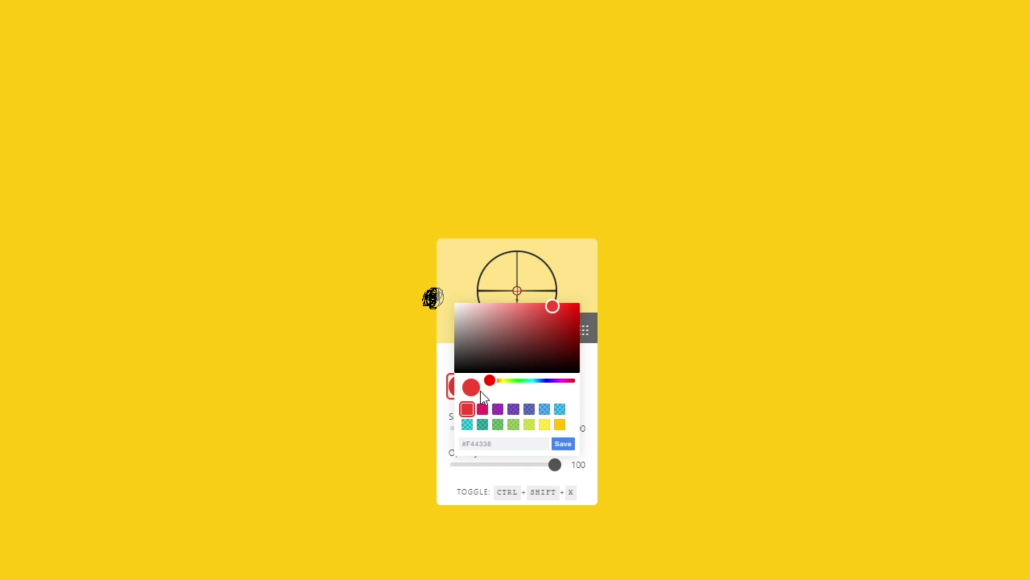
click(570, 445)
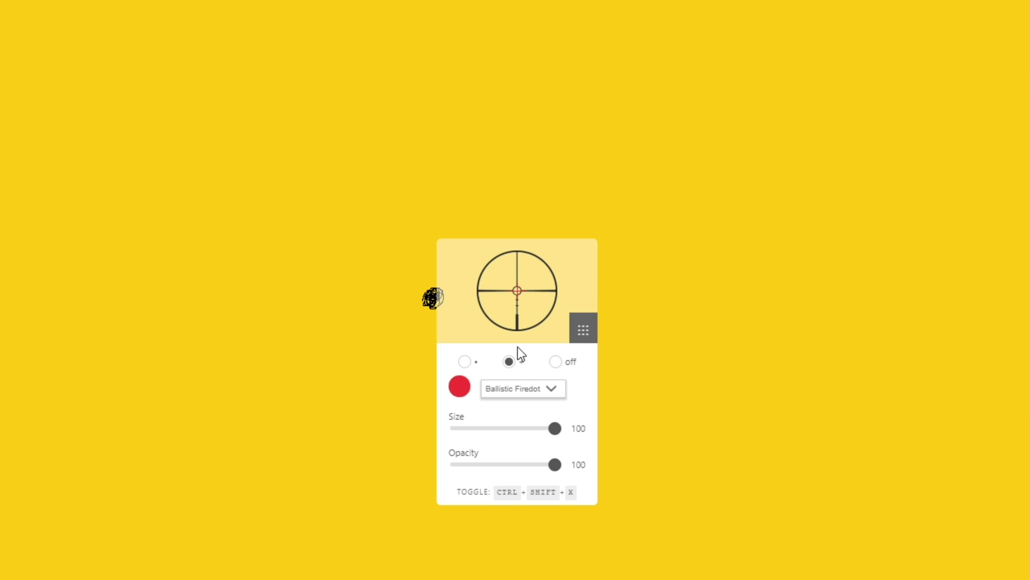
click(557, 362)
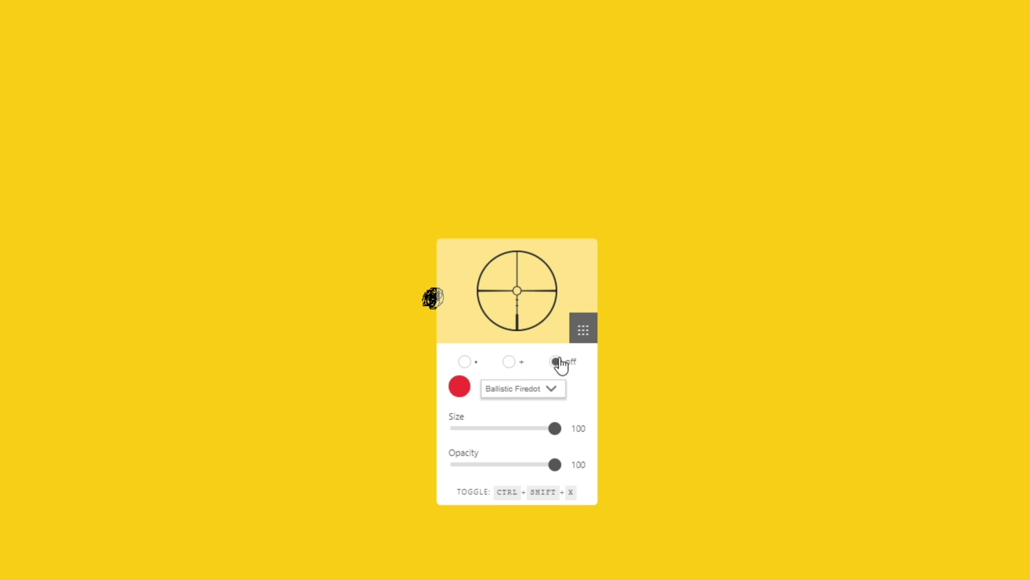
Return to the '•' centre and, after trying Crossbones and Moa Dot, set reticle '-----'.
click(465, 362)
click(539, 388)
click(539, 477)
click(515, 389)
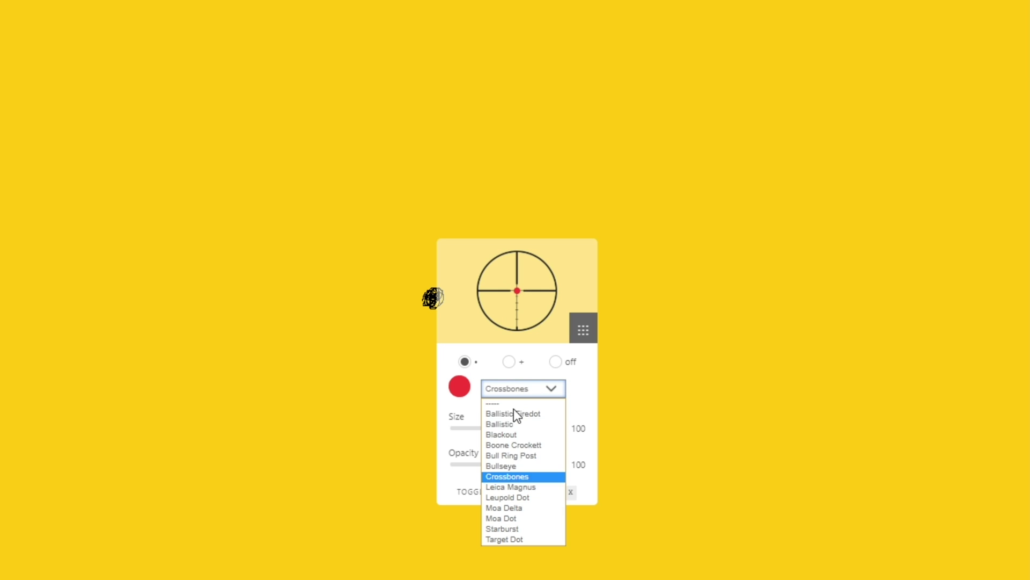
click(516, 518)
click(520, 391)
click(542, 403)
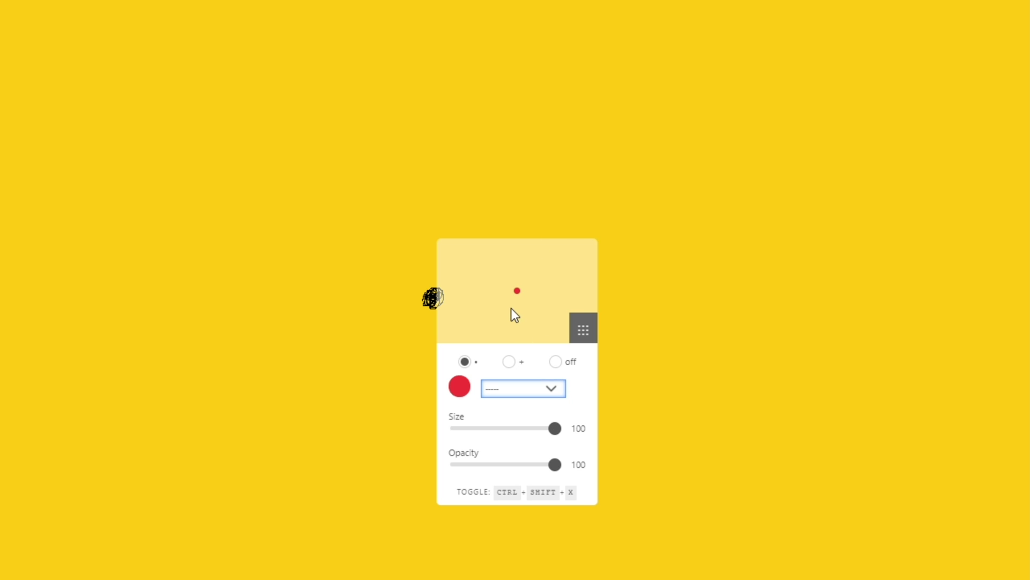
Test the dot's size and opacity sliders, then close the crosshair panel via its window menu.
drag(554, 429, 586, 436)
mouse_move(562, 469)
mouse_down()
mouse_move(434, 472)
mouse_move(614, 475)
mouse_up()
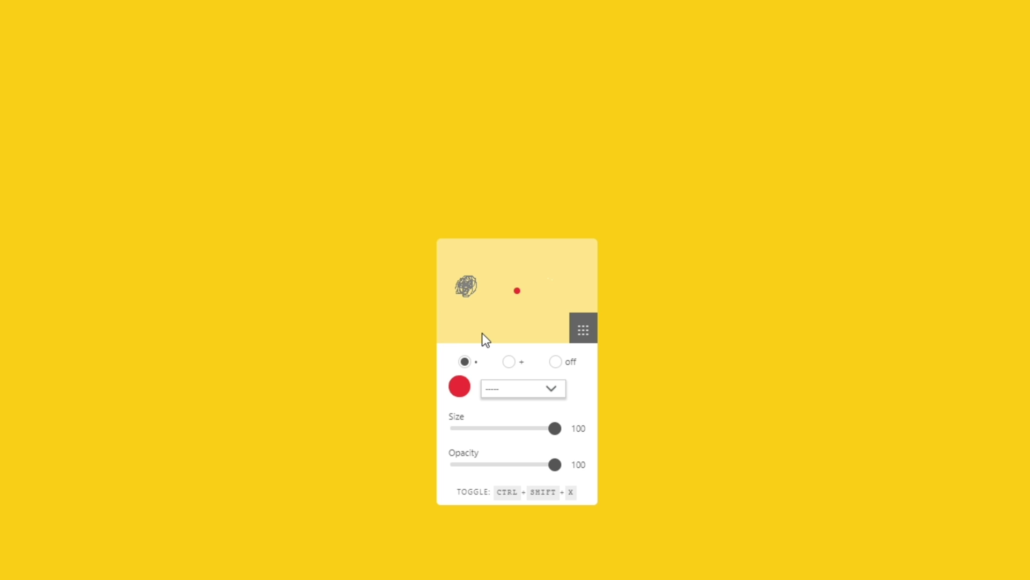
right_click(513, 315)
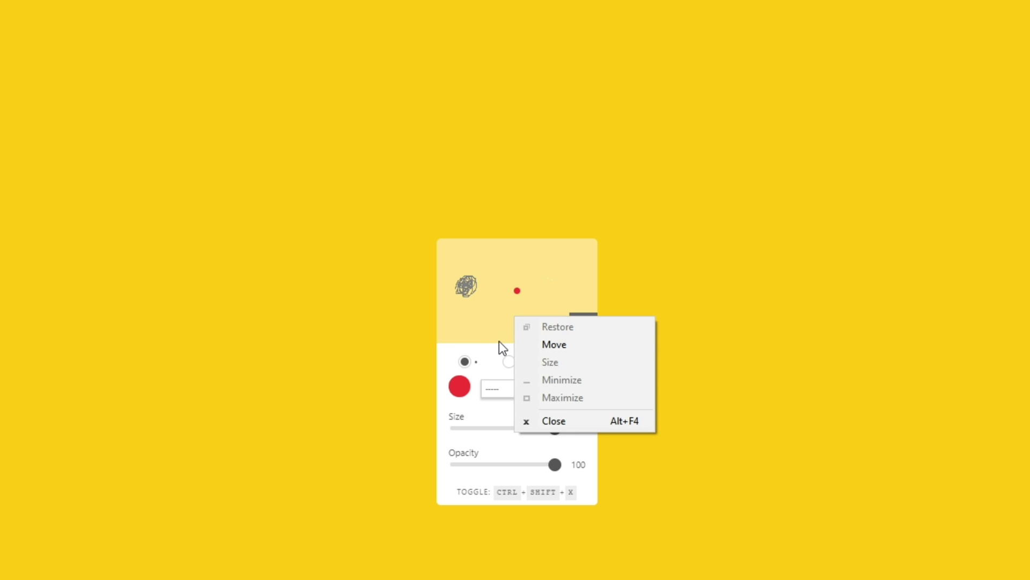
right_click(465, 259)
click(565, 249)
right_click(526, 288)
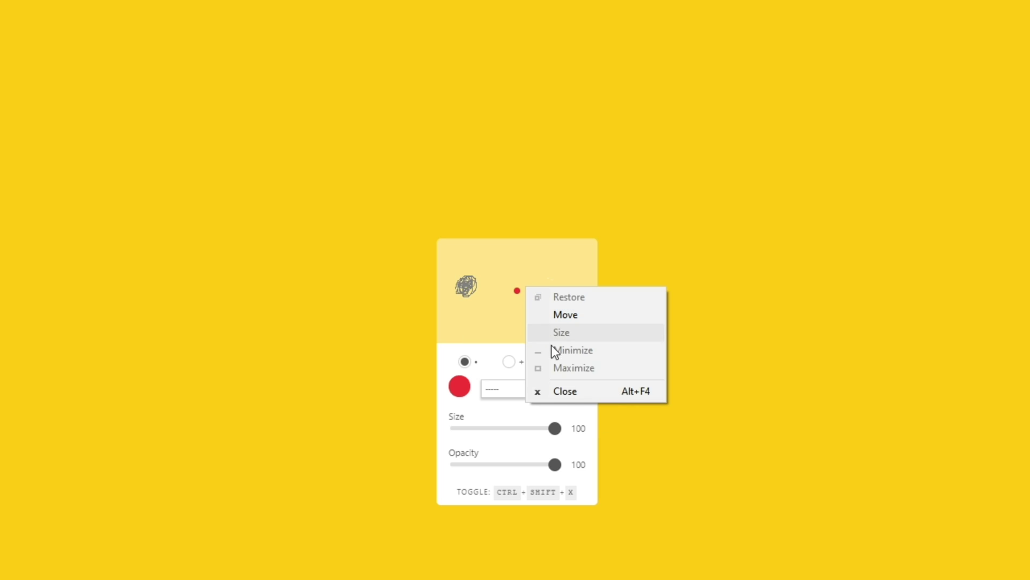
click(578, 395)
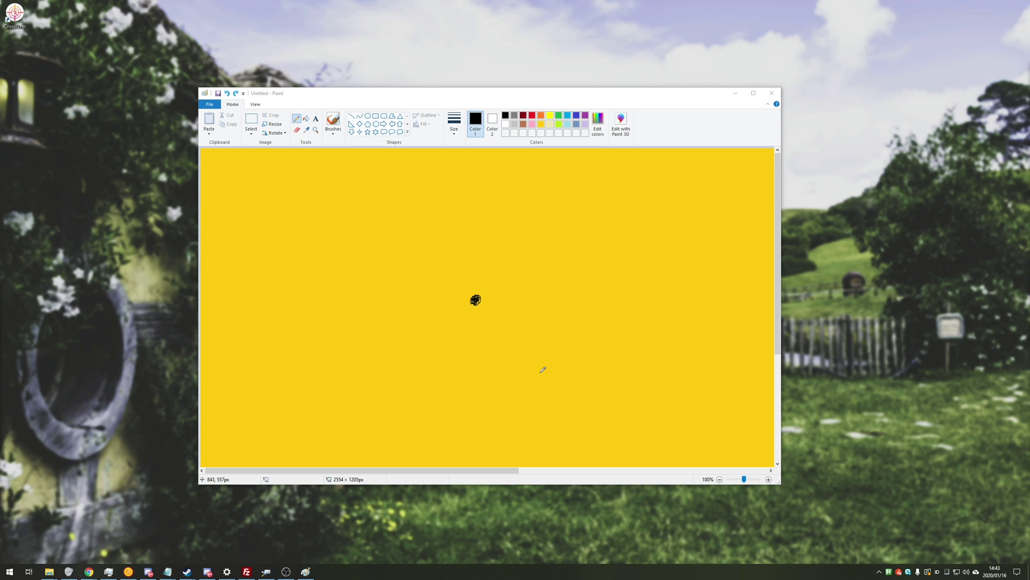
Minimize the Paint window with the yellow canvas to reveal the desktop.
click(735, 93)
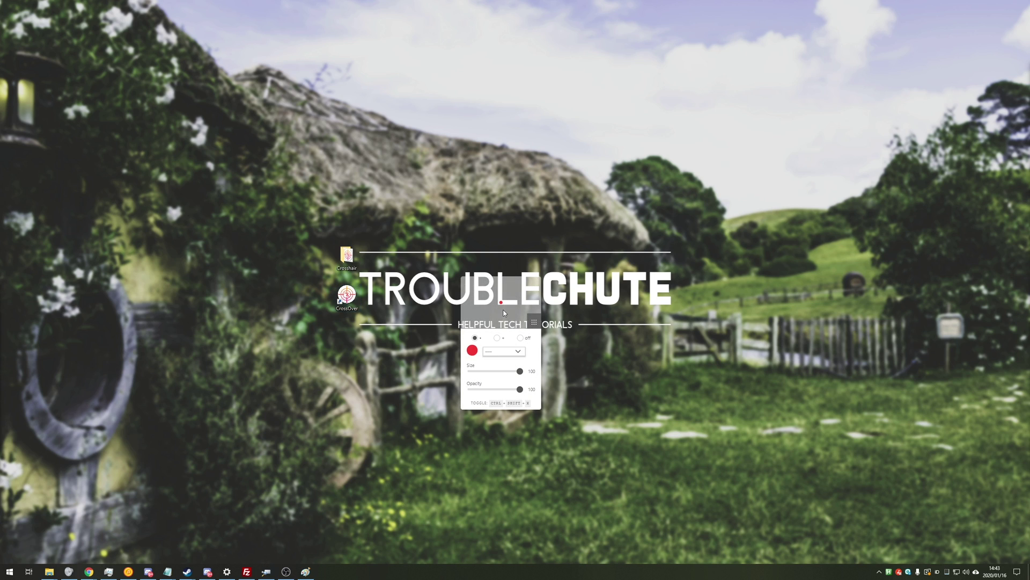
Nudge the CrossOver panel up so the red dot sits at the screen centre.
drag(504, 312, 504, 297)
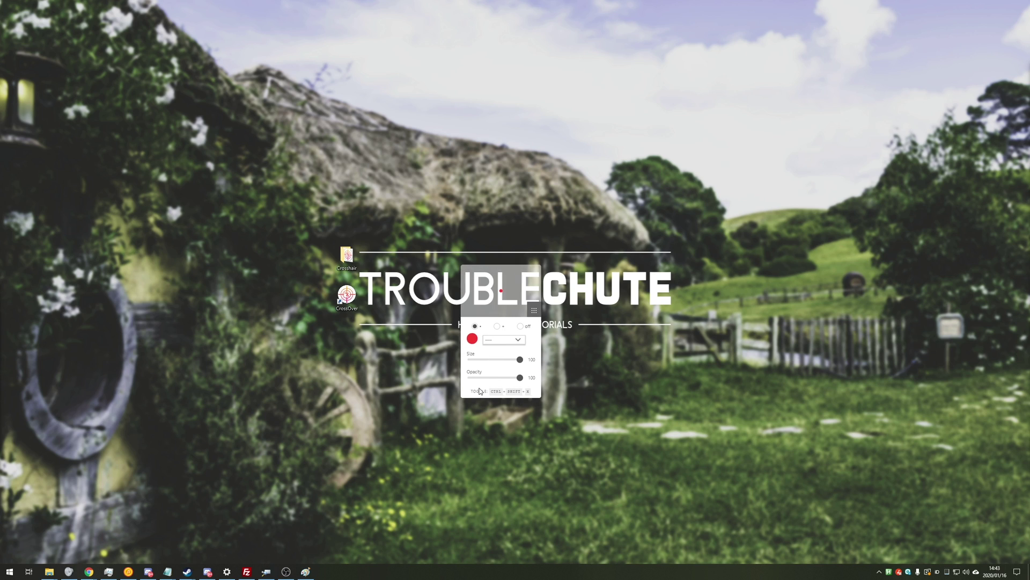